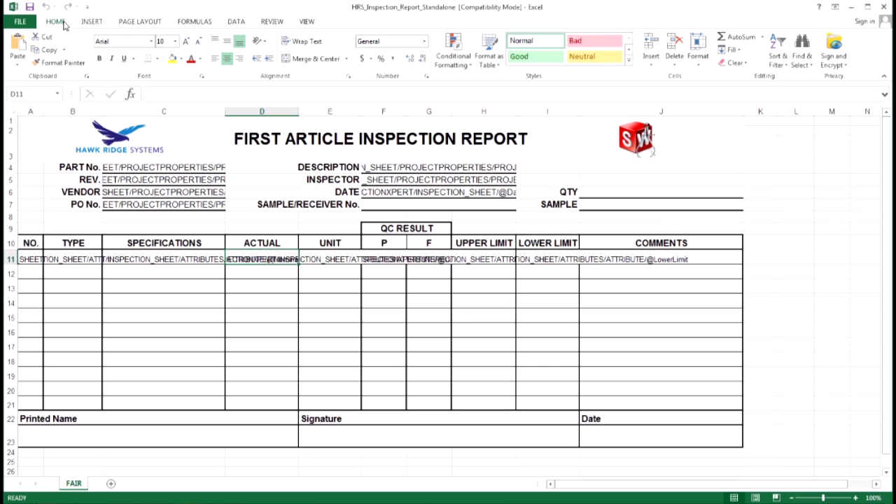
- Show conditional formatting rules for This Worksheet in the Rules Manager and begin a new rule
click(471, 70)
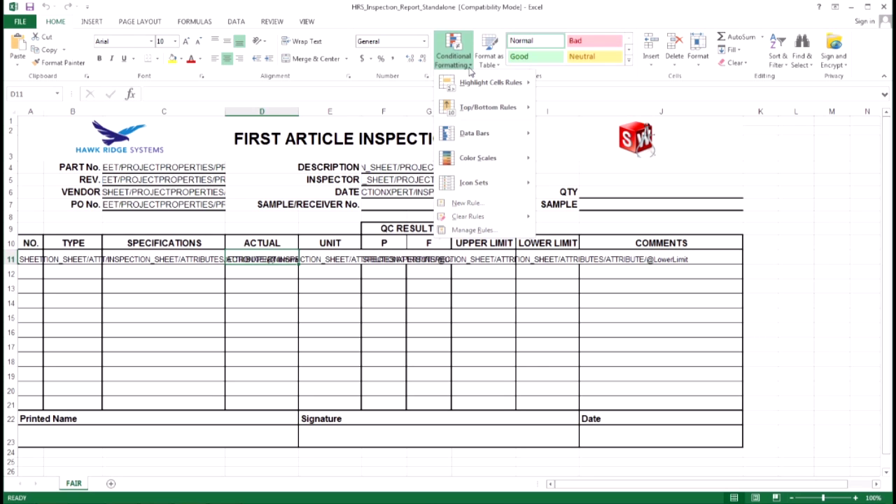
click(474, 229)
click(446, 65)
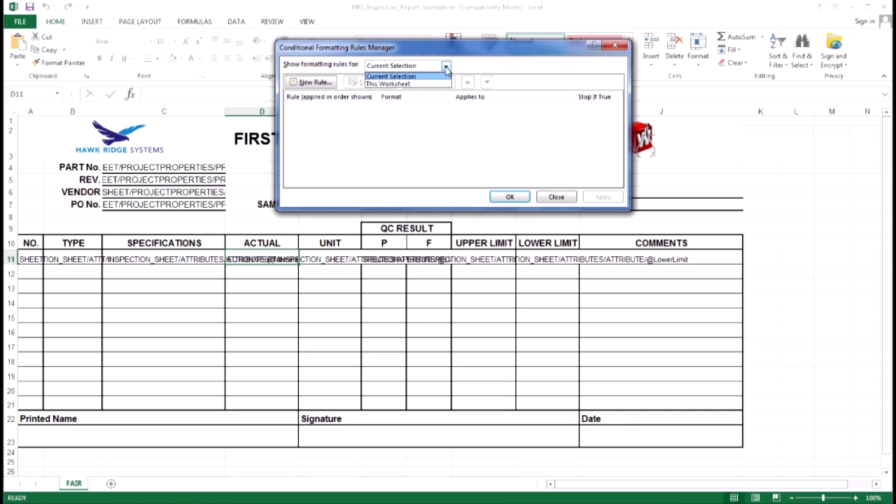
click(399, 83)
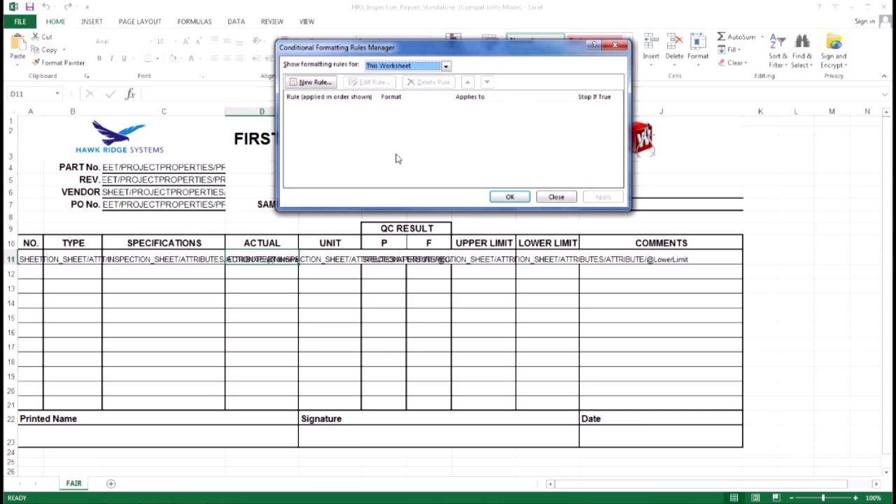
click(313, 82)
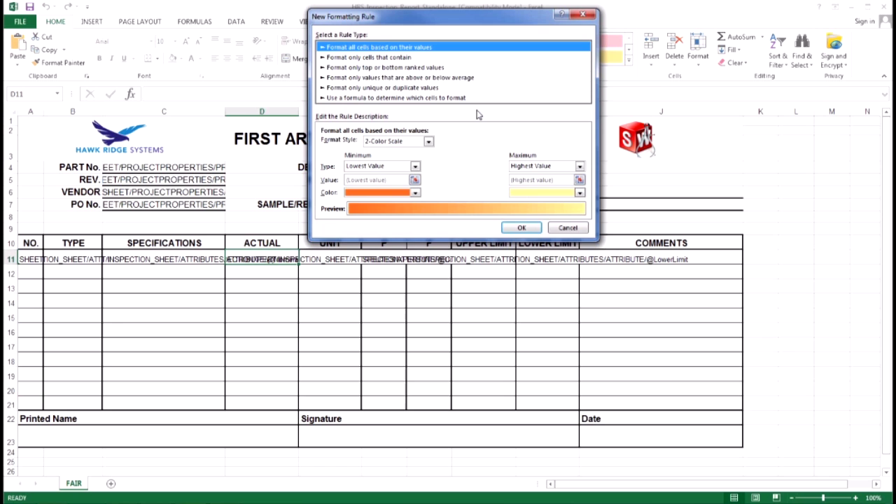
- Make the rule 'Format only cells that contain' Cell Value between H11 and I11
click(393, 59)
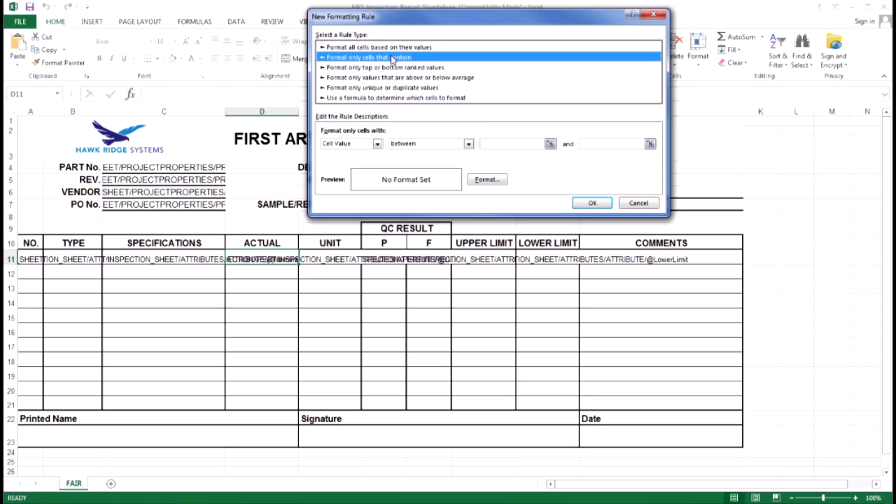
click(378, 143)
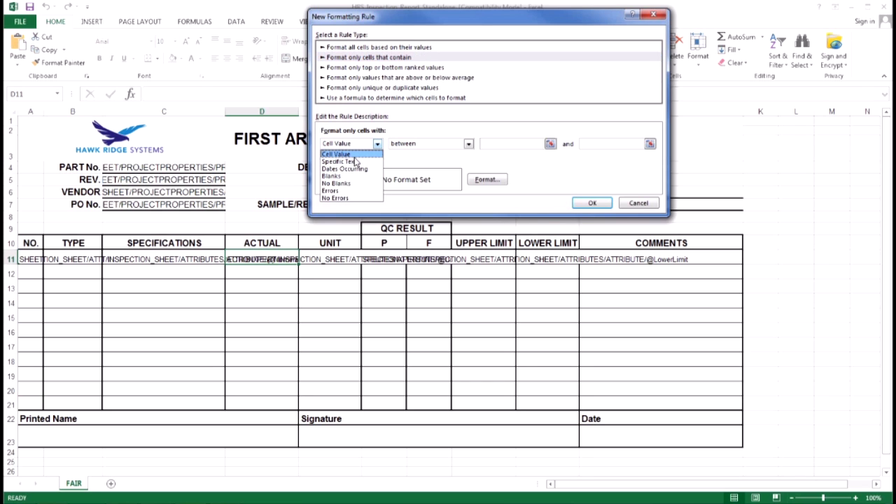
click(350, 154)
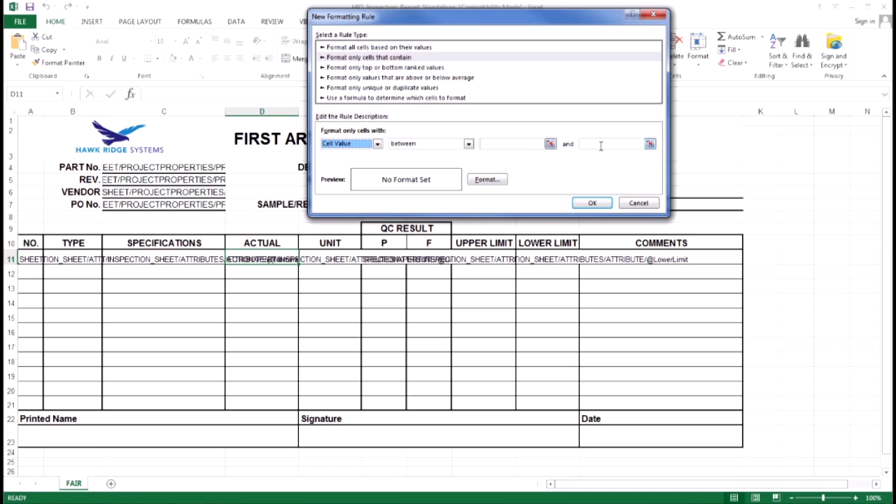
click(550, 144)
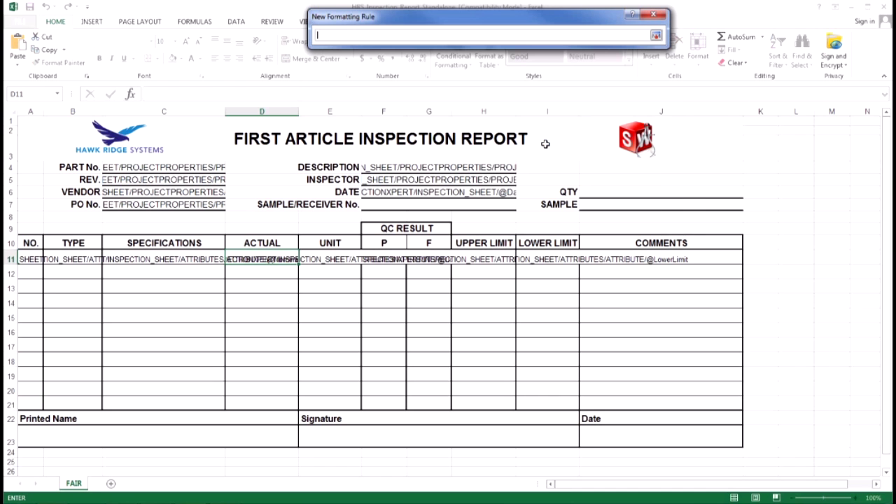
click(487, 259)
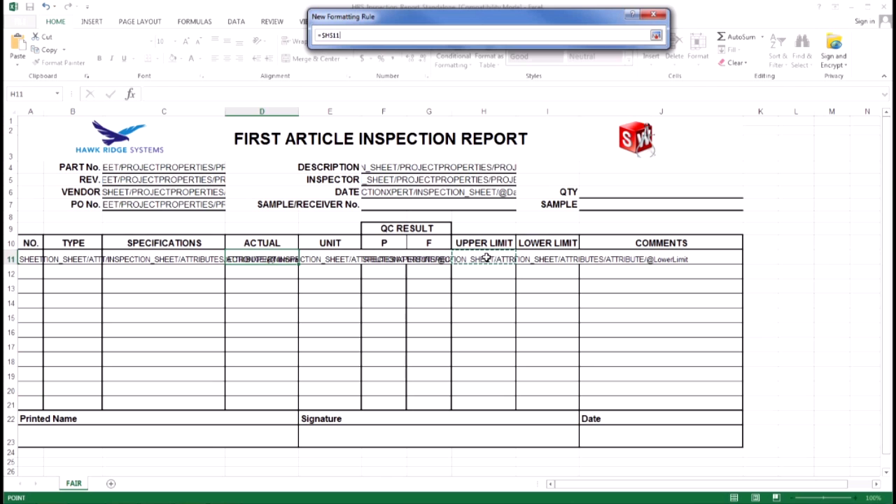
click(656, 35)
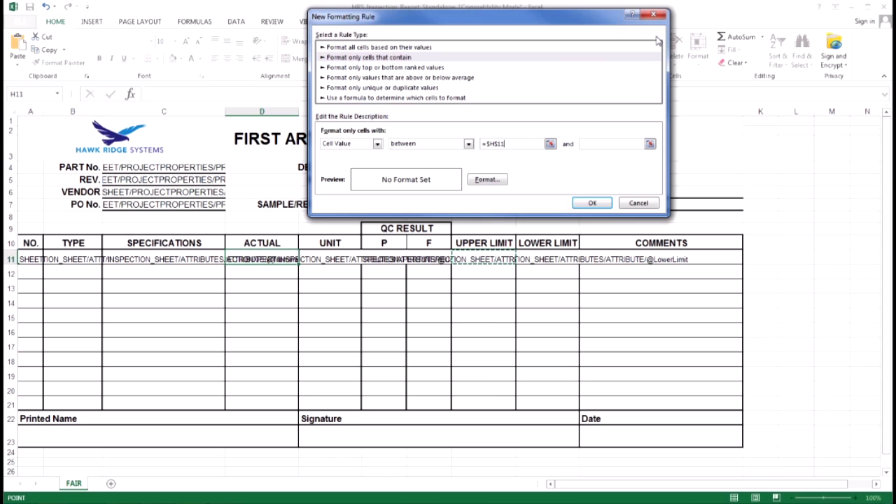
click(650, 143)
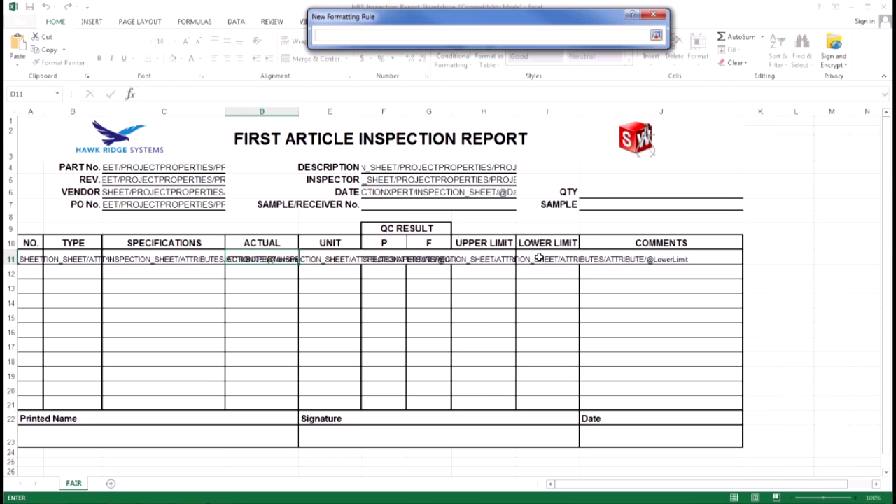
click(540, 258)
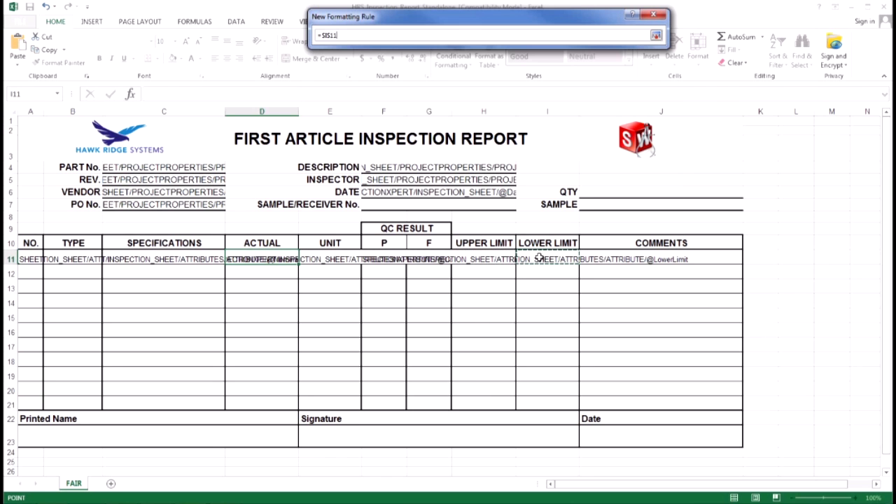
click(656, 35)
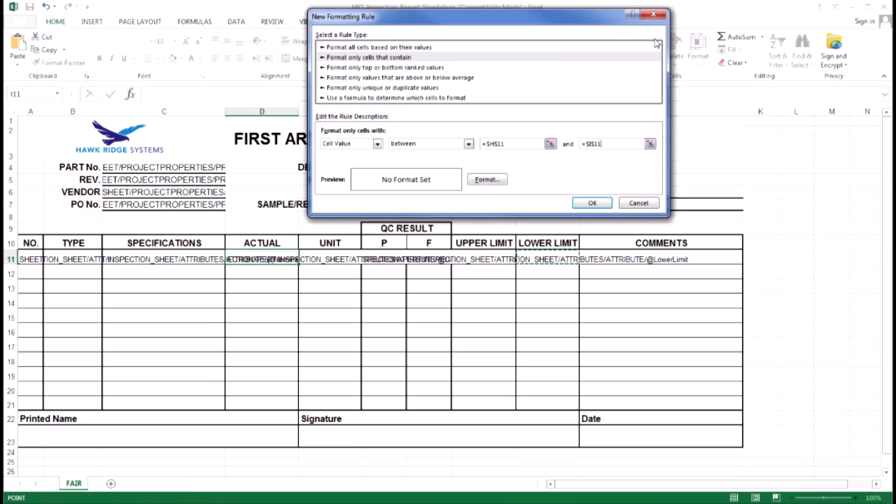
- Remove the $ before the row numbers so H11 and I11 become row-relative
click(496, 144)
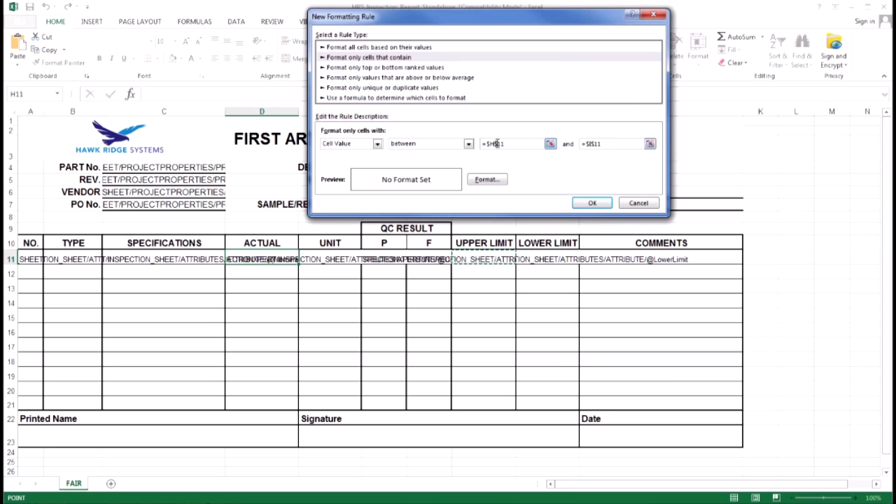
key(BackSpace)
click(592, 143)
key(BackSpace)
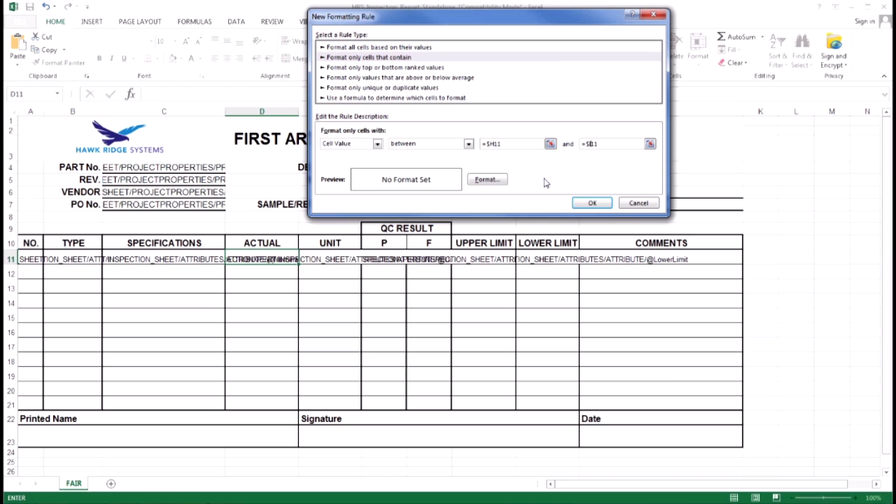
- Set the rule's font colour to green in Format Cells and confirm it
click(488, 181)
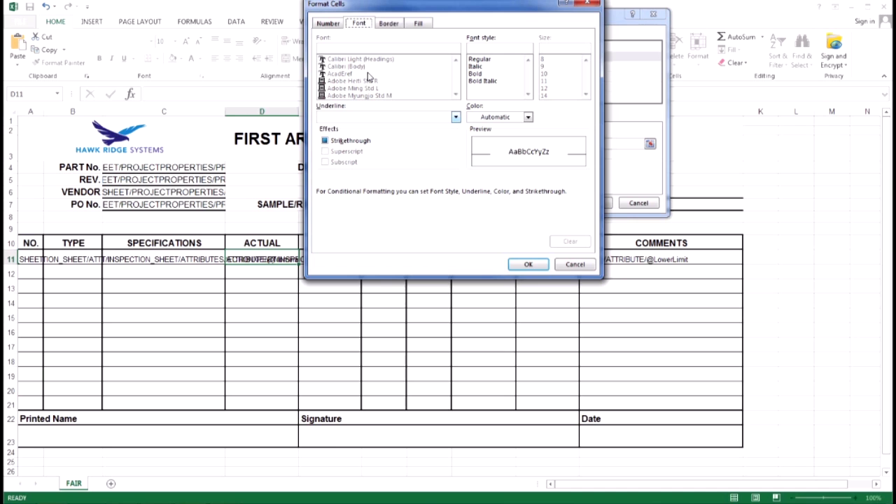
click(385, 24)
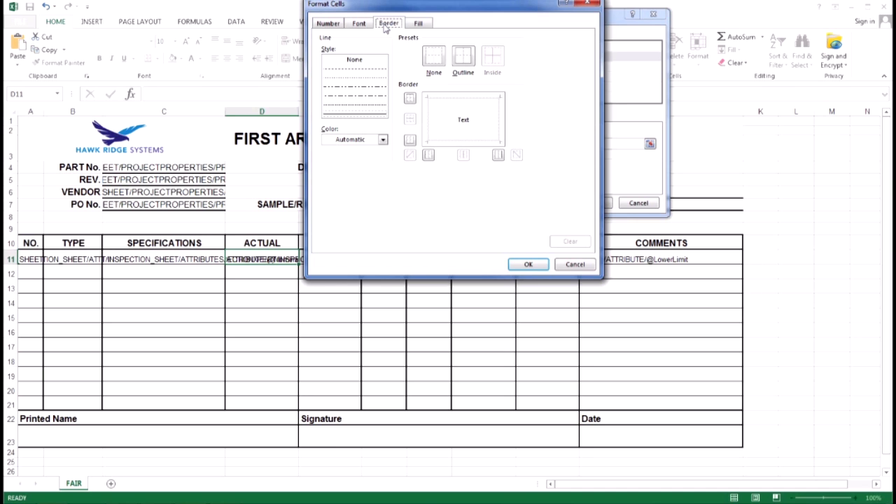
click(425, 24)
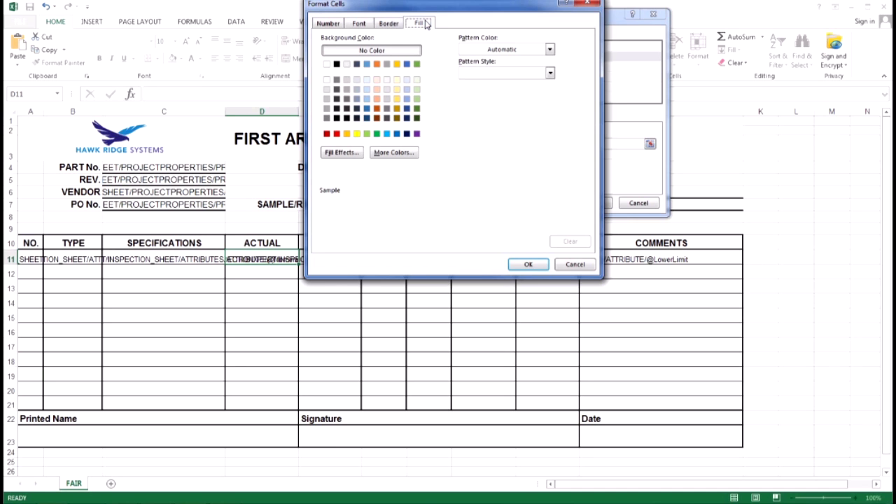
click(364, 27)
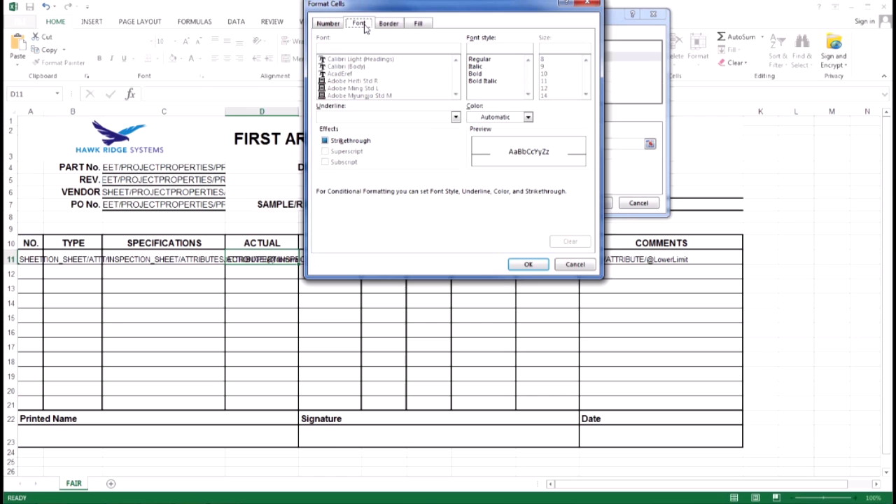
click(528, 117)
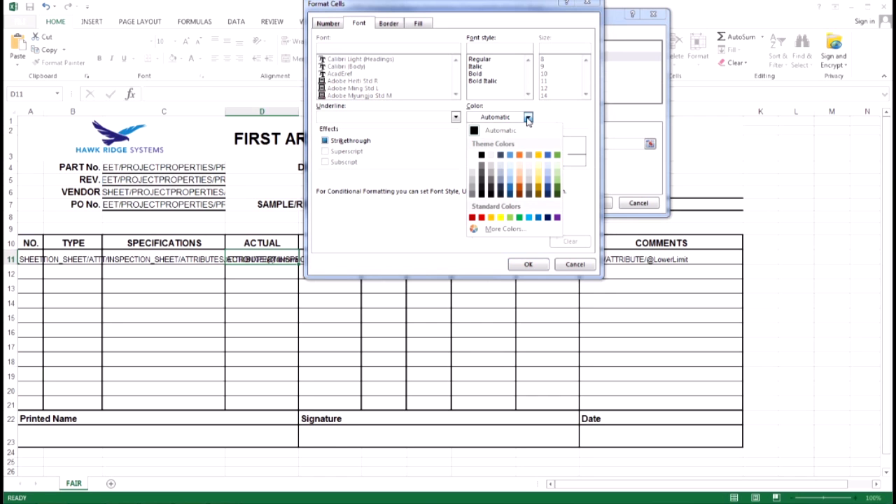
click(557, 155)
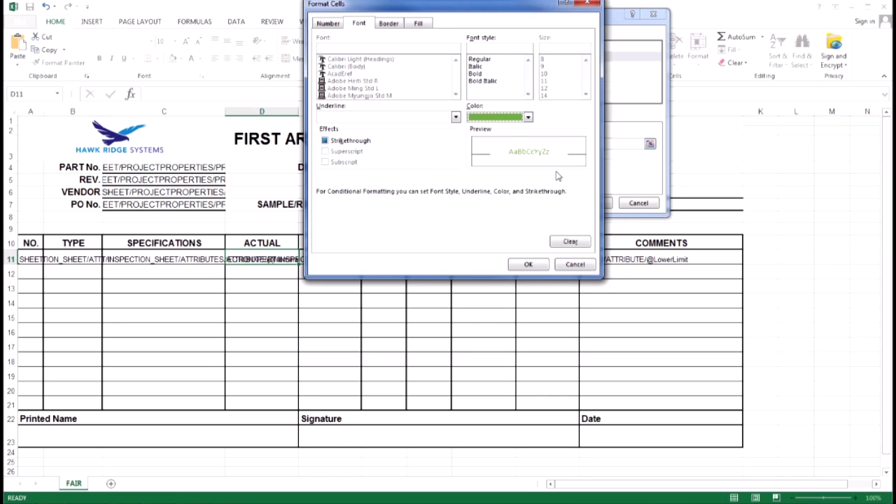
click(533, 268)
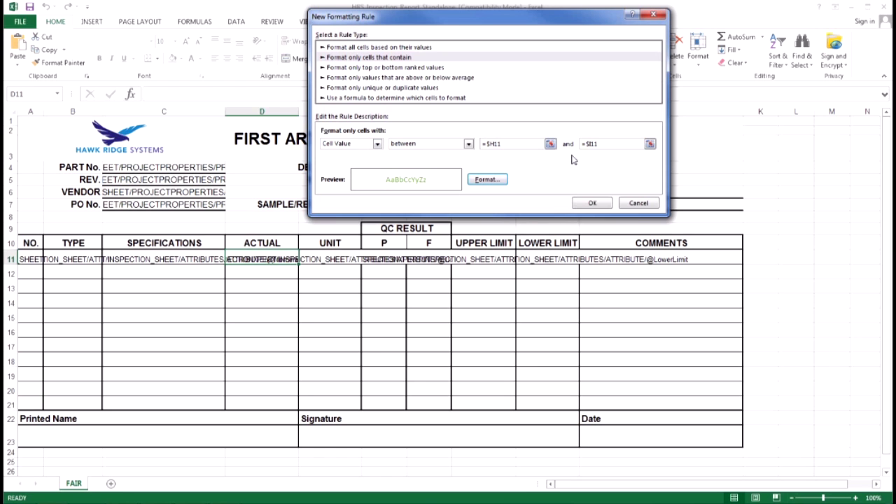
- Save the green rule, set its Applies to range to =$D$11:$D$21, and apply
click(590, 203)
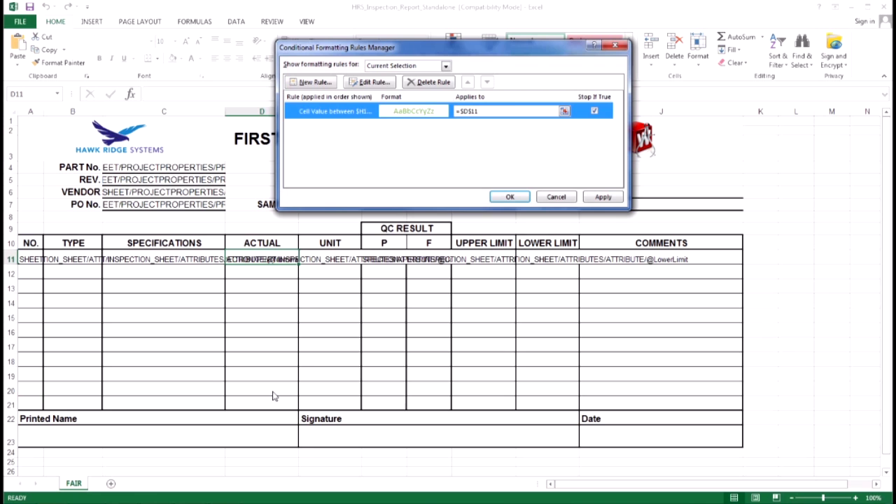
click(512, 112)
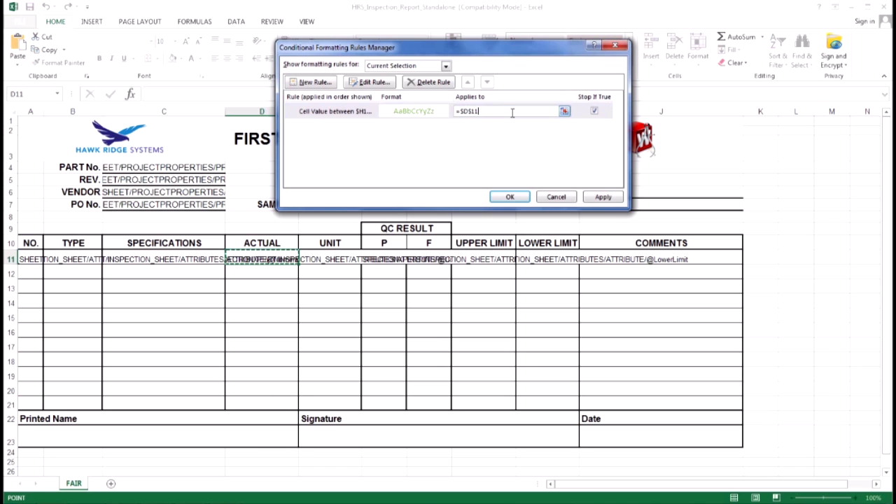
text($D$11:$D$111)
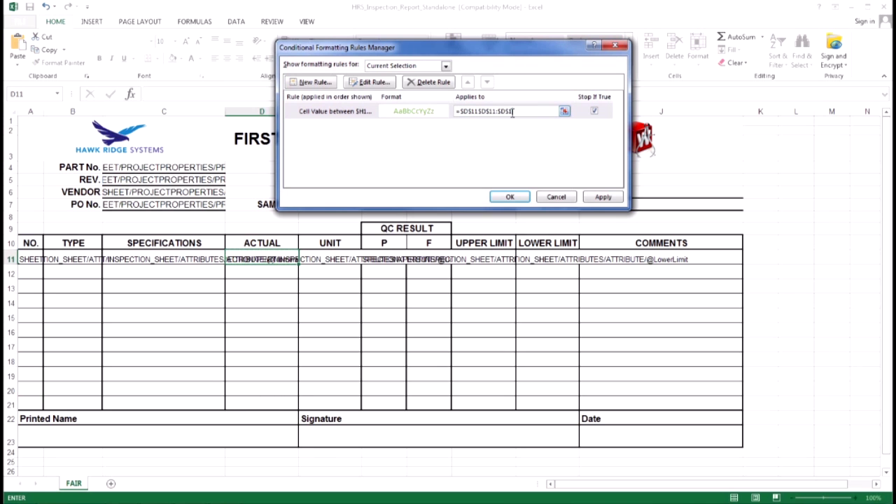
key(BackSpace)
key(BackSpace)
key(BackSpace)
key(BackSpace)
key(BackSpace)
key(BackSpace)
key(BackSpace)
key(BackSpace)
text(:$)
text(D$)
text(21)
click(602, 197)
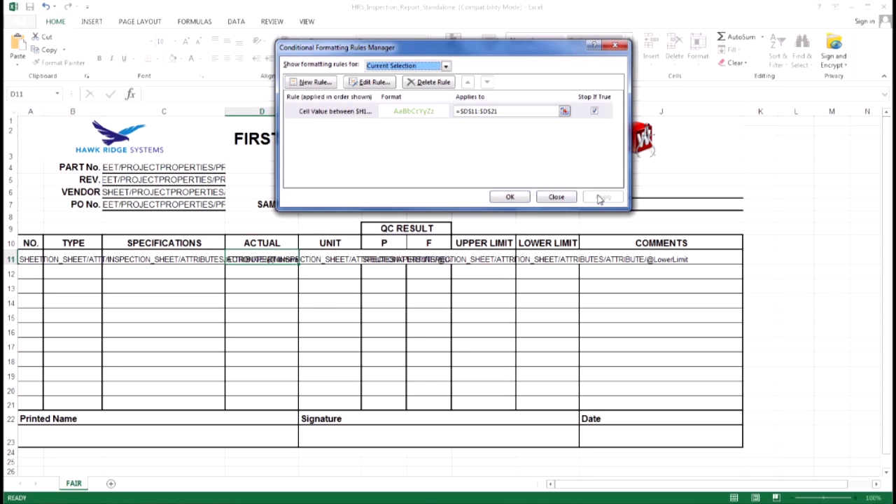
- Close the Rules Manager and start a new 'Cell Value not between' rule
click(516, 196)
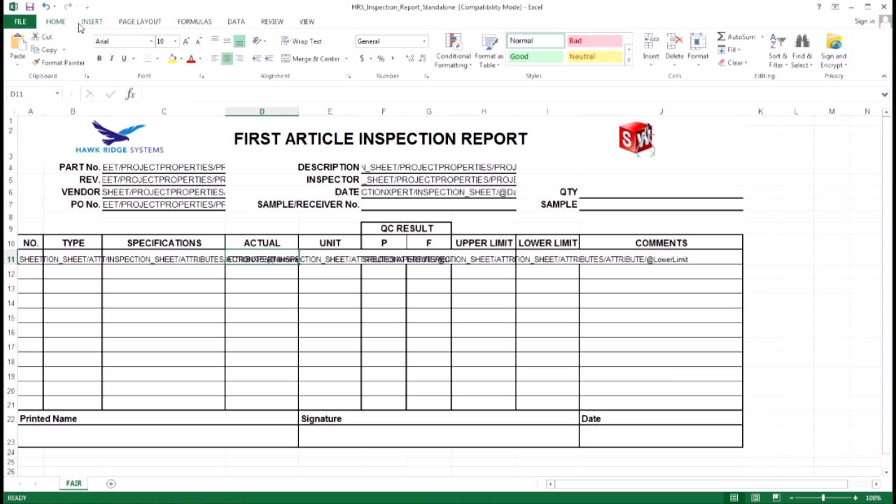
click(446, 65)
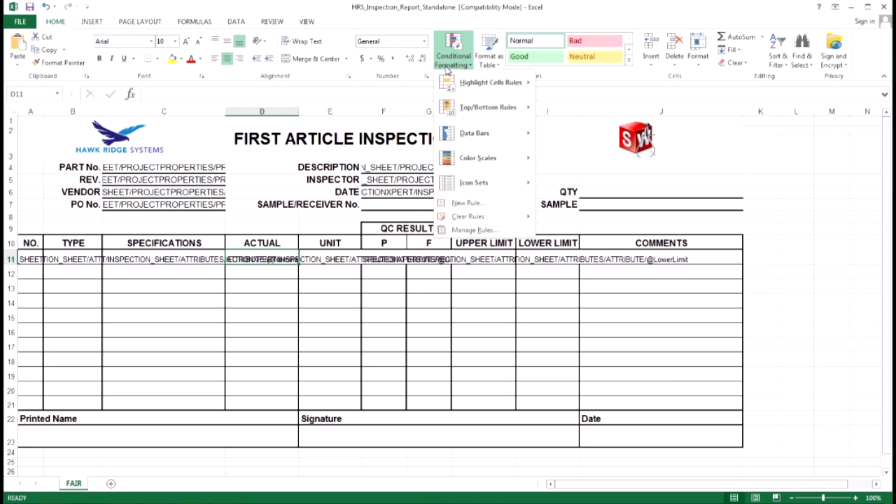
click(471, 205)
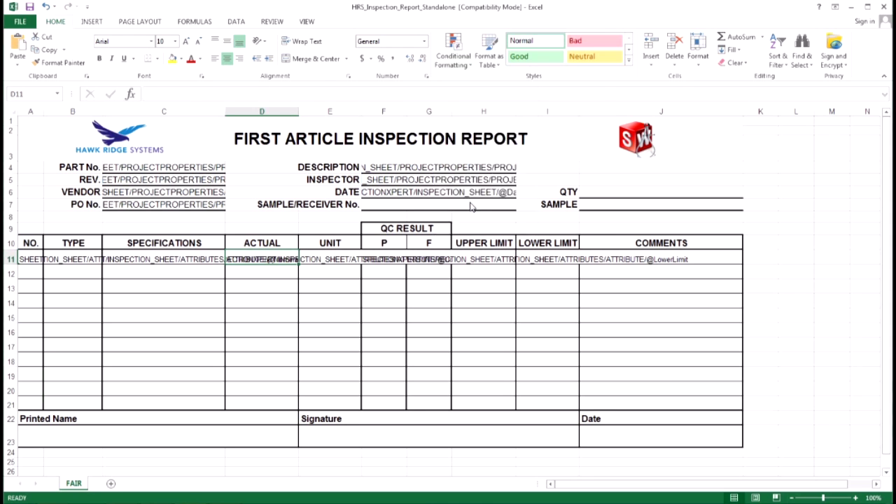
click(363, 57)
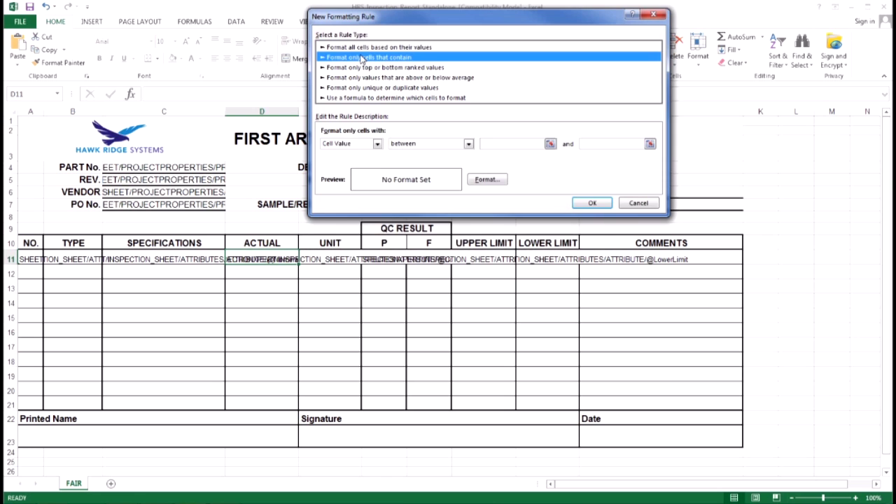
click(468, 144)
click(416, 162)
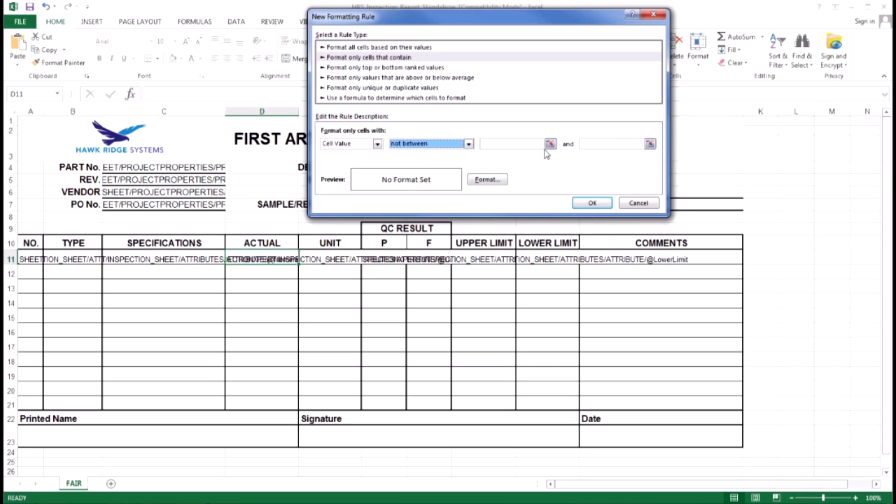
- Set the not-between bounds to =$H11 and =$I11 with relative rows
click(550, 144)
click(497, 260)
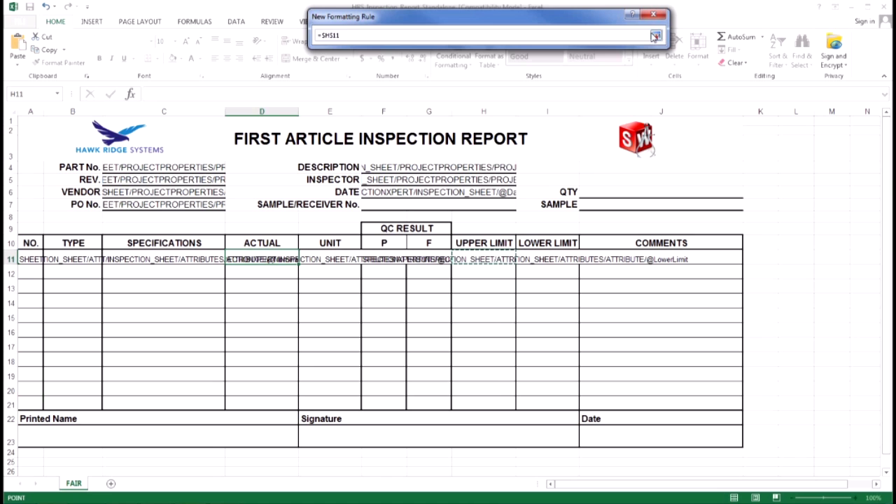
click(654, 36)
click(650, 143)
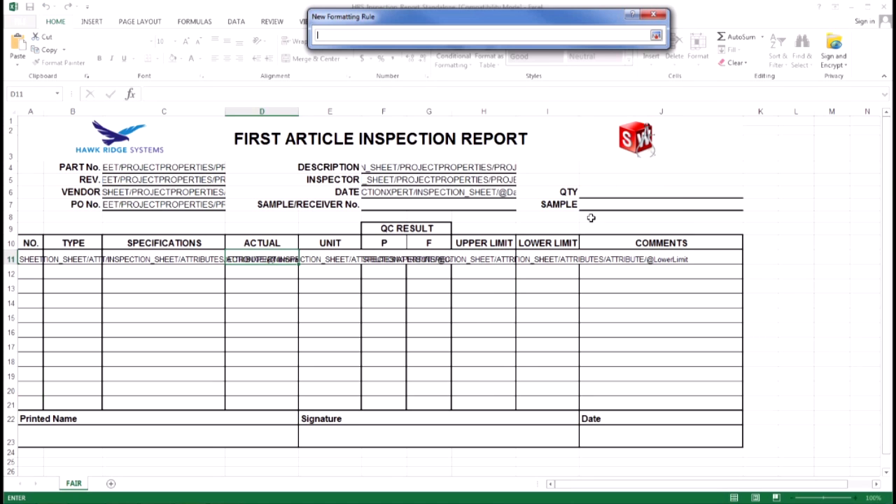
click(563, 258)
click(656, 35)
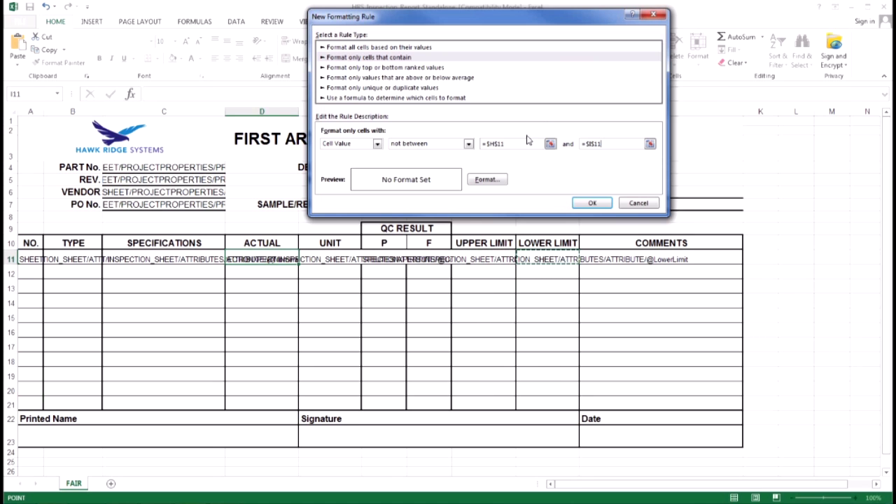
click(492, 145)
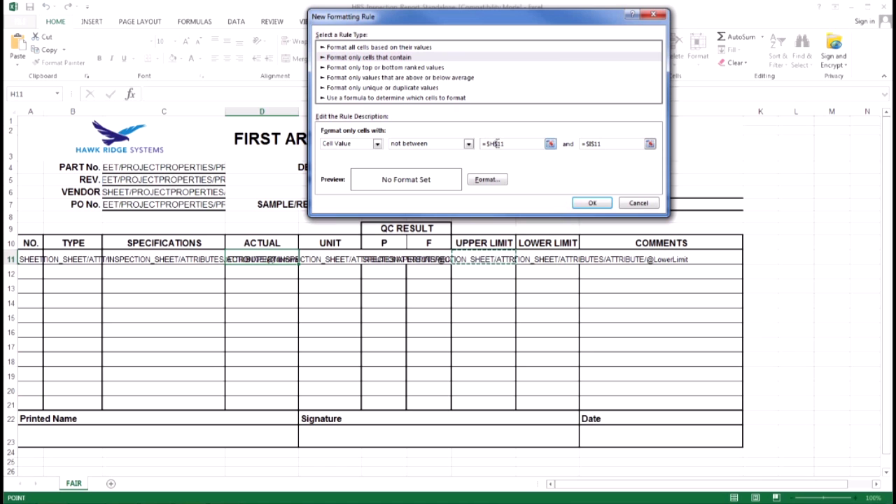
click(593, 143)
key(BackSpace)
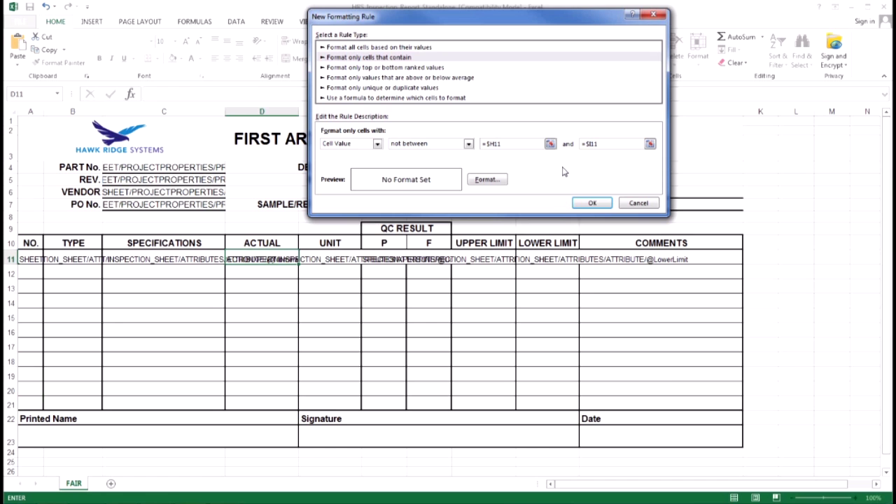
- Give the out-of-limits rule a red font colour and save it
click(486, 180)
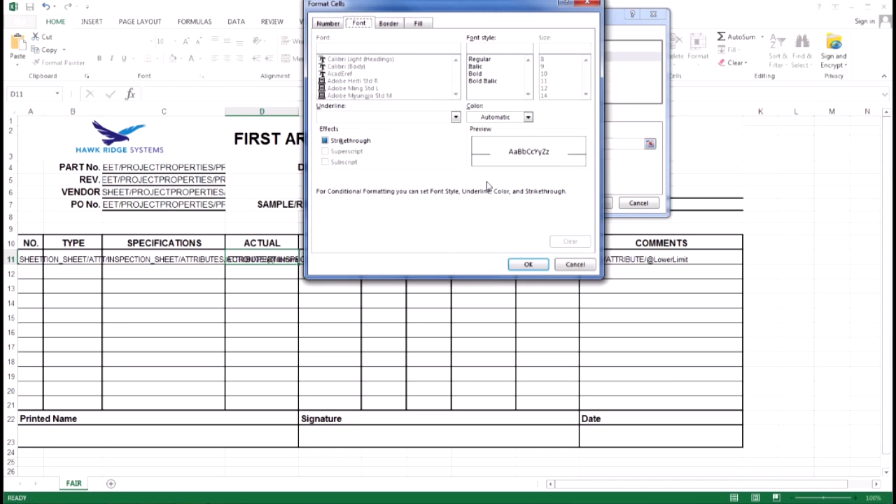
click(527, 117)
click(480, 218)
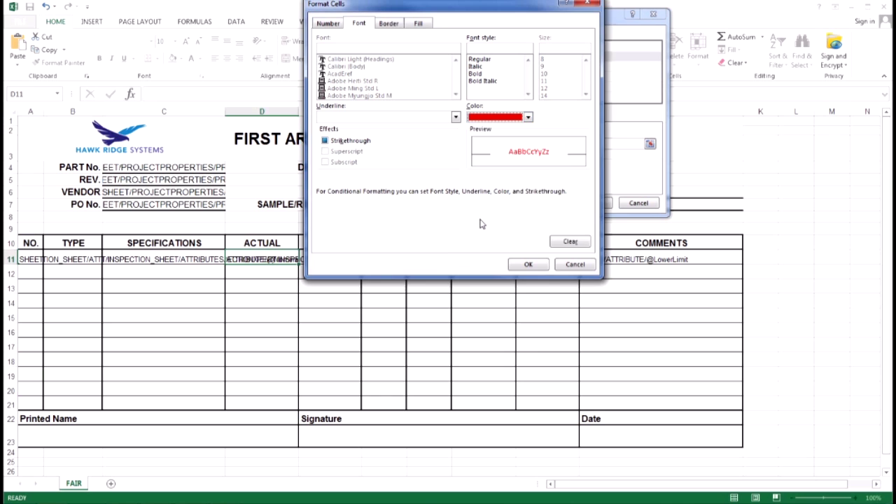
click(528, 264)
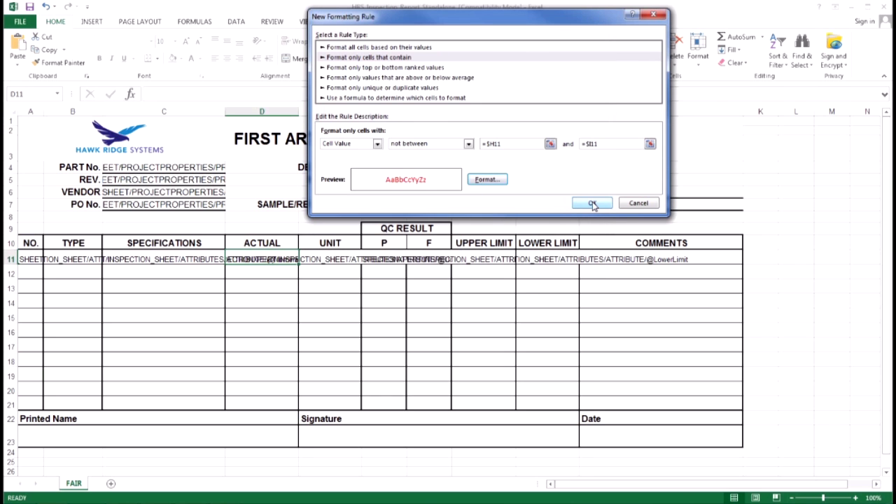
click(592, 203)
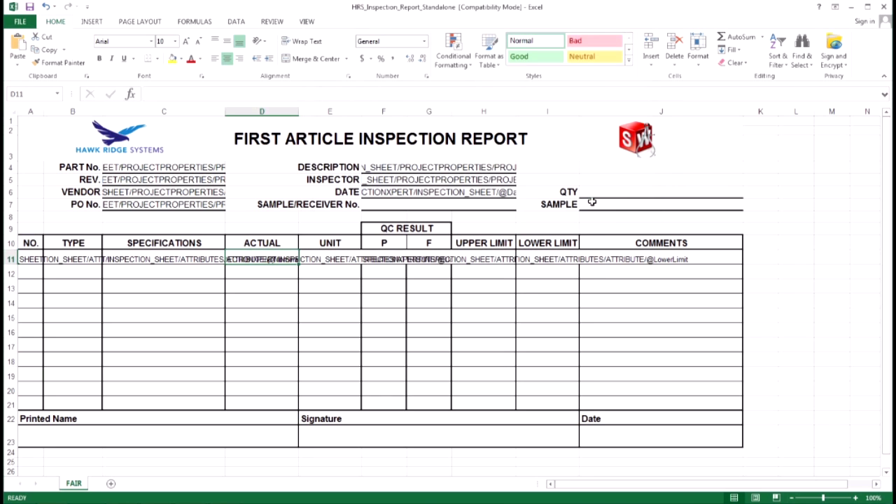
- Extend the red rule's Applies to range over D11:D21 and apply both rules
click(471, 66)
click(489, 232)
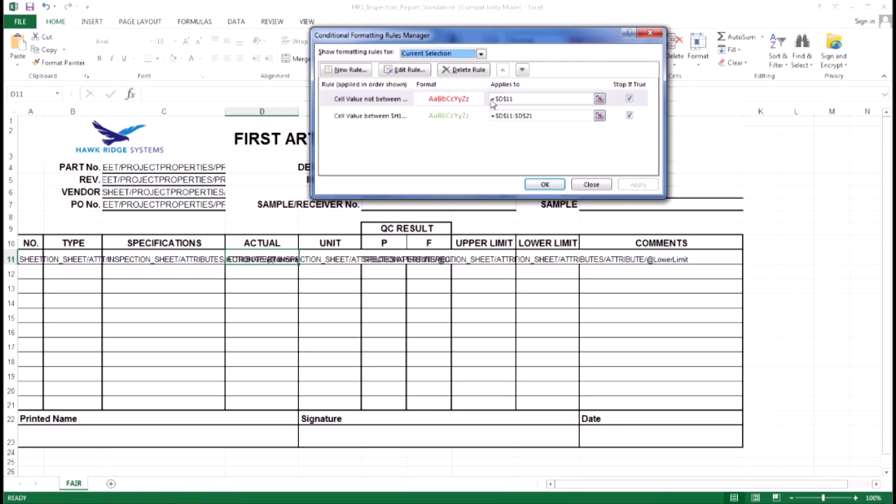
click(522, 99)
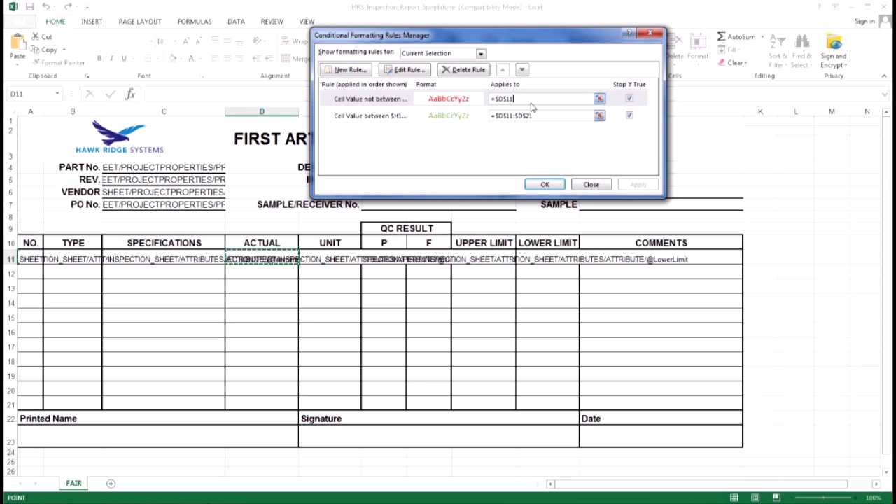
click(599, 99)
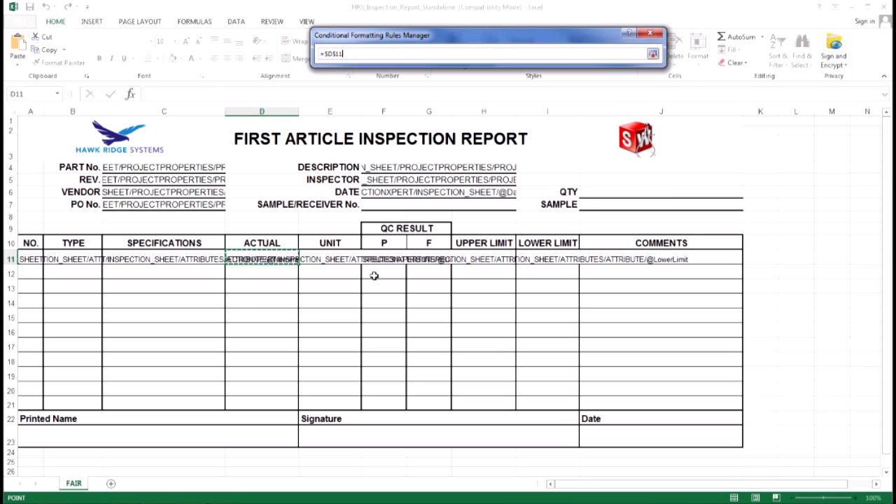
drag(290, 260, 278, 404)
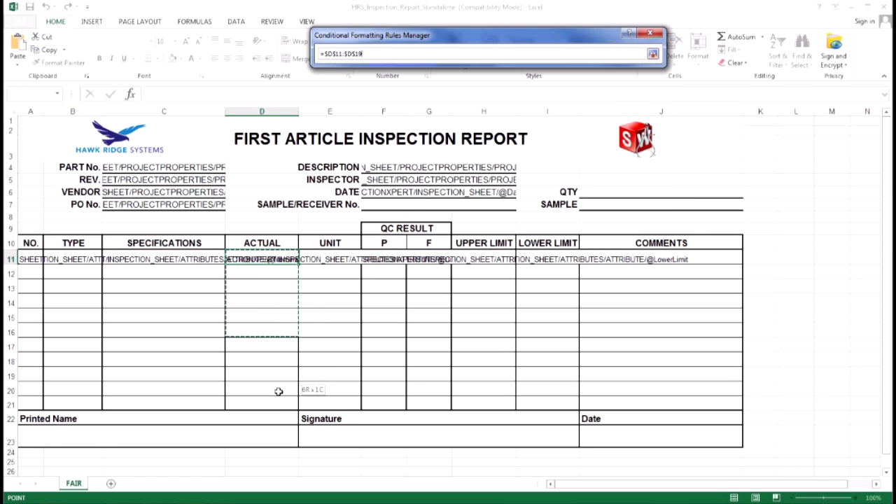
click(652, 54)
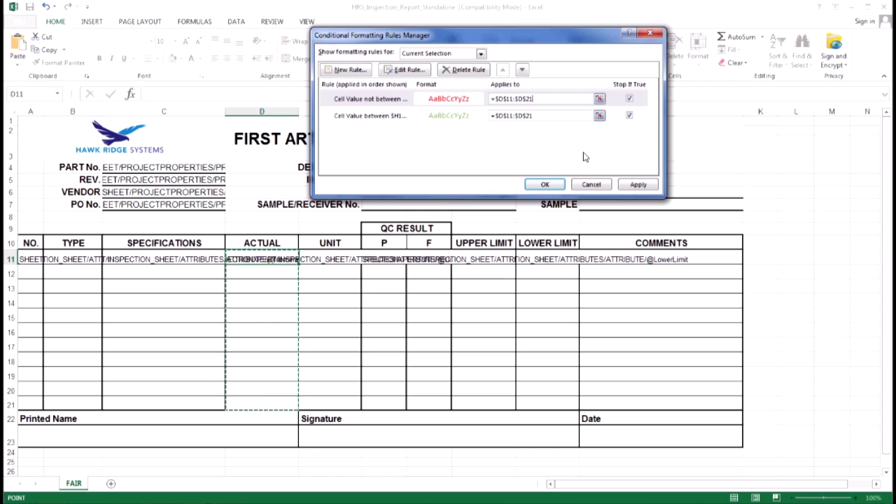
click(638, 184)
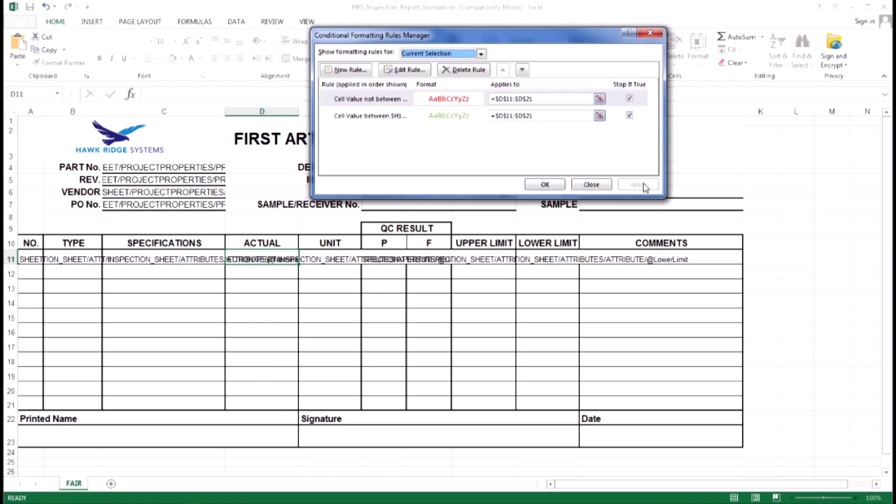
click(544, 185)
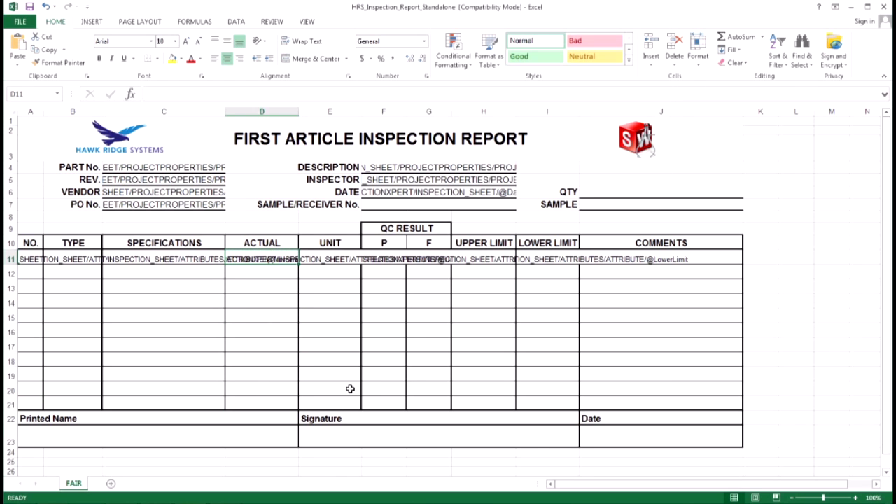
- Enter test limits 10 in H19 and 5 in I19
click(483, 374)
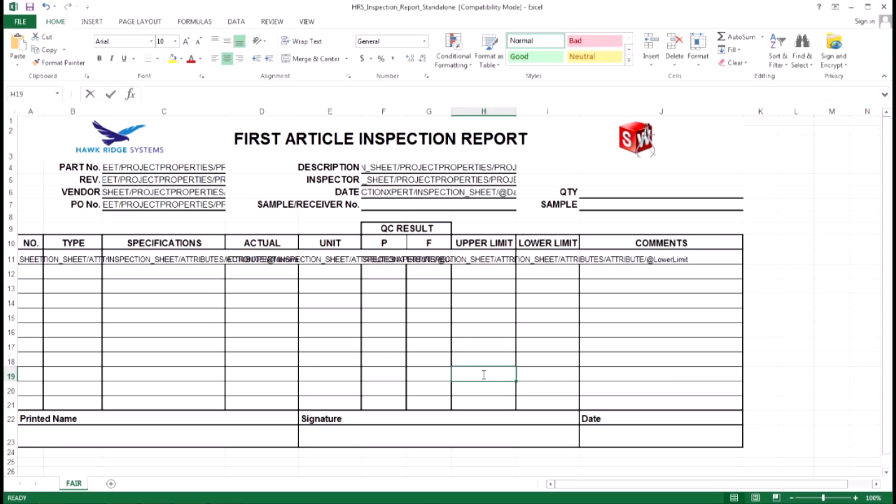
text(10)
click(548, 381)
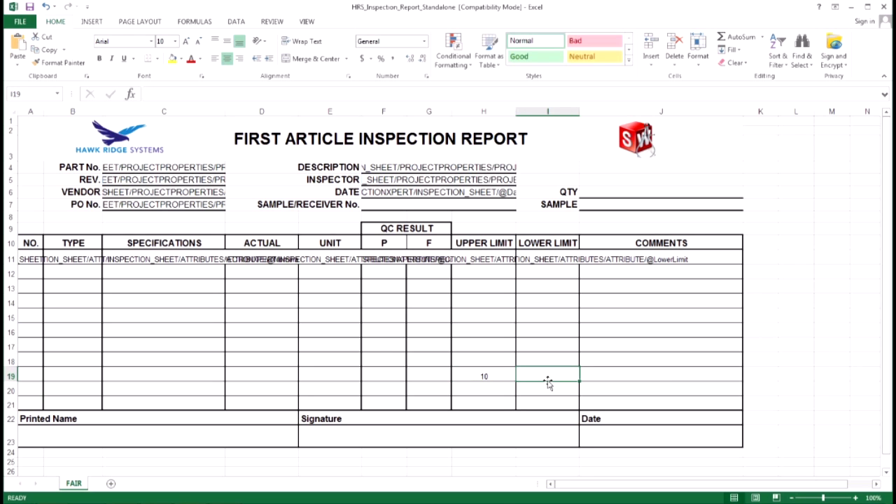
text(5)
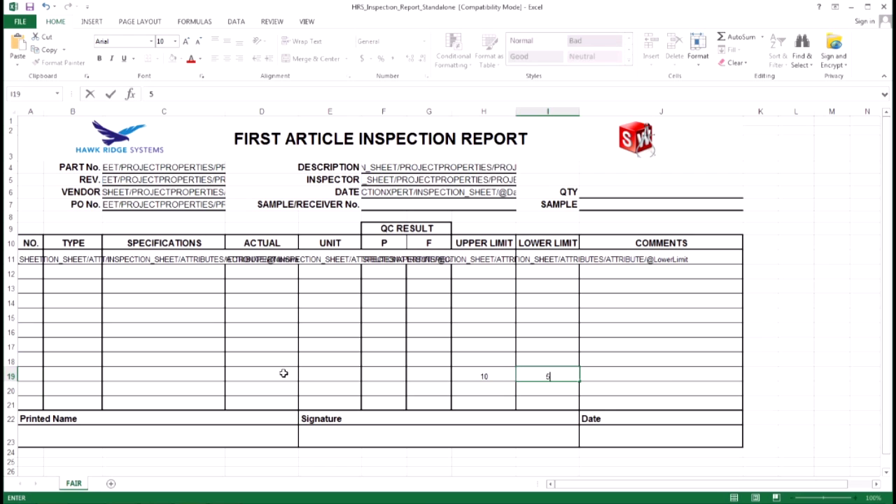
click(282, 372)
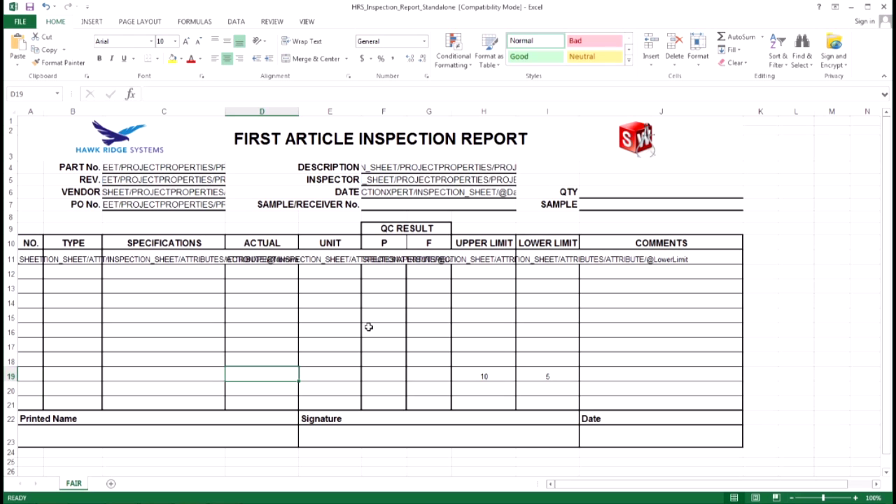
- Enter Actual 6 in D19 (green), then change it to 12 (red)
text(6)
key(Return)
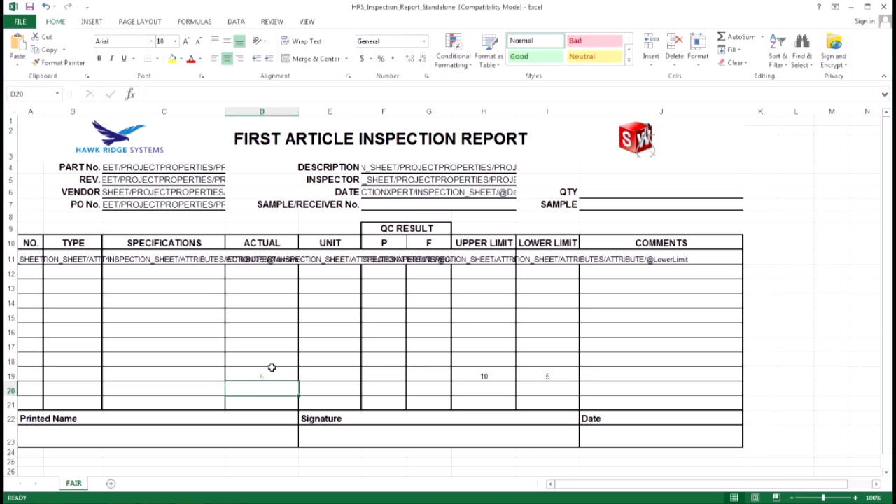
click(281, 371)
text(12)
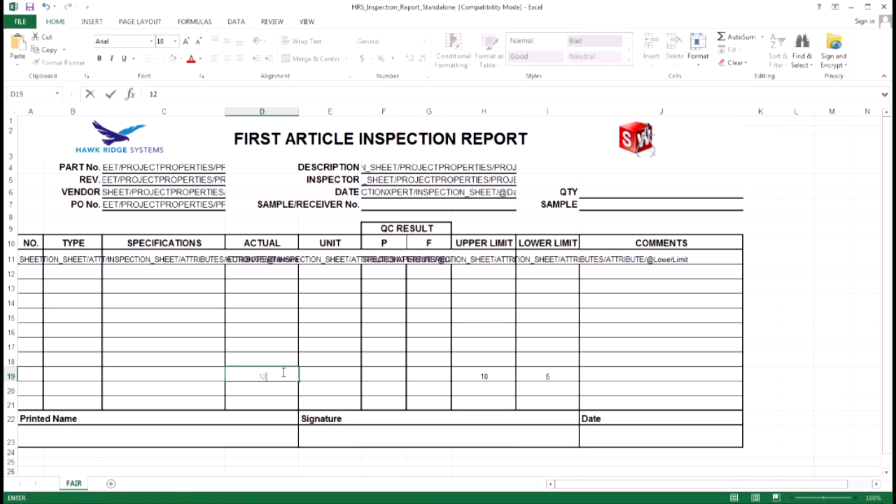
key(Return)
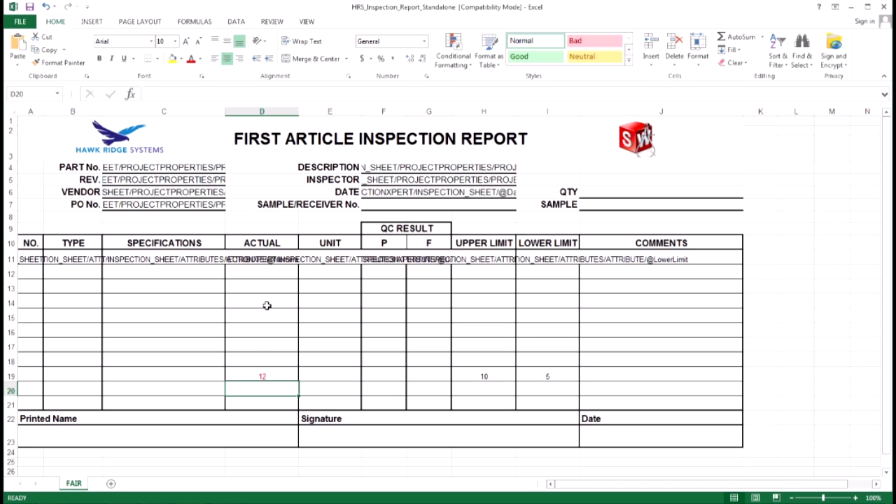
- Delete the test values in D19, H19 and I19
click(277, 375)
key(Delete)
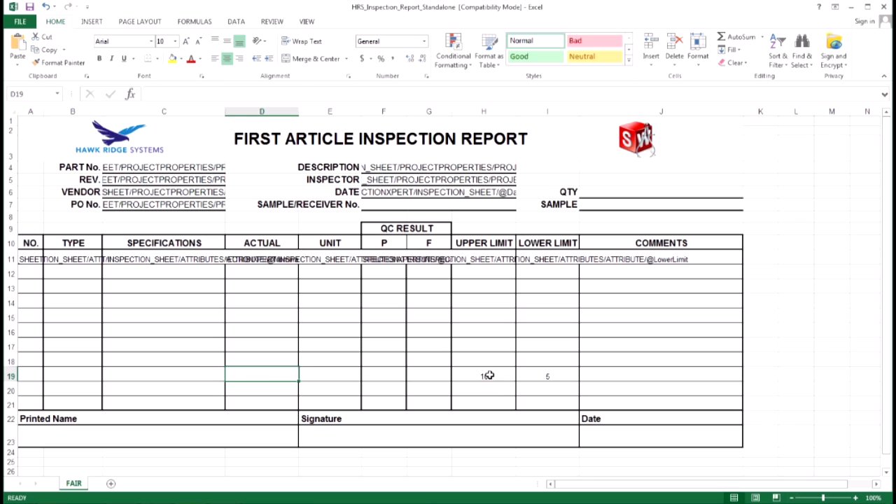
click(486, 375)
key(Delete)
click(566, 378)
key(Delete)
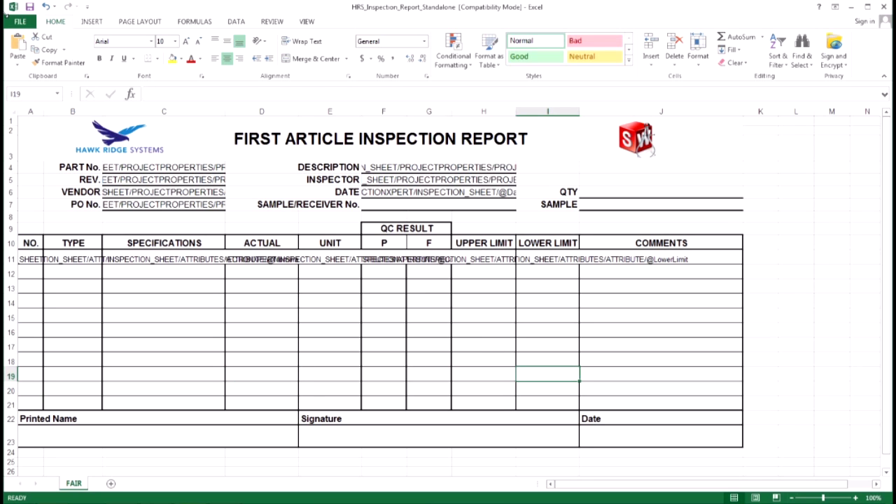